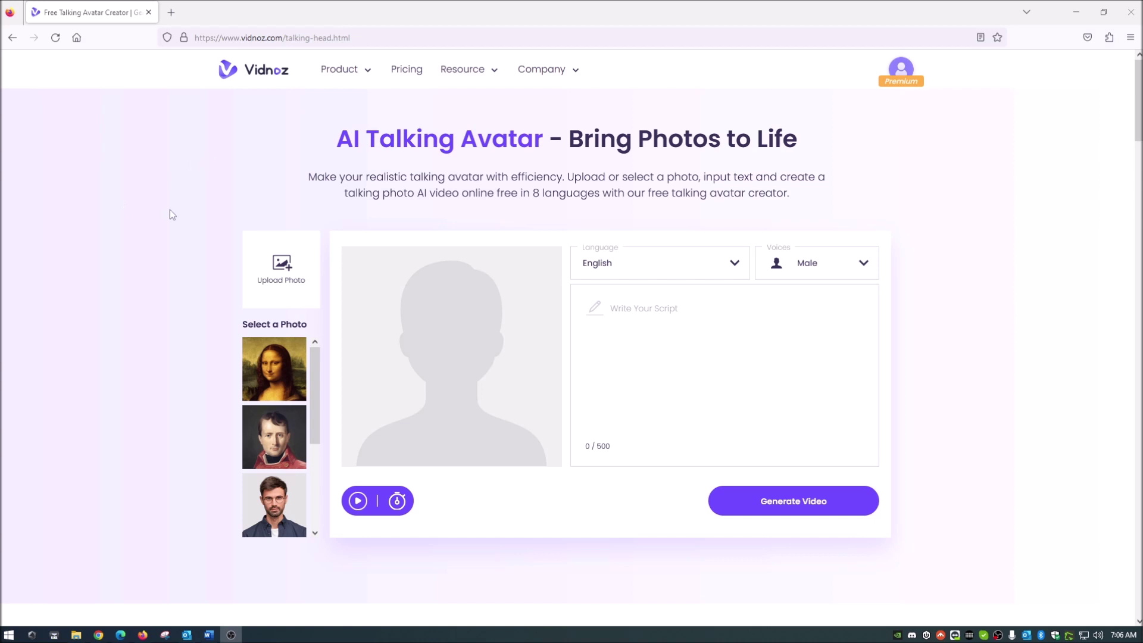
Choose the Mona Lisa portrait as the avatar.
left_click(314, 361)
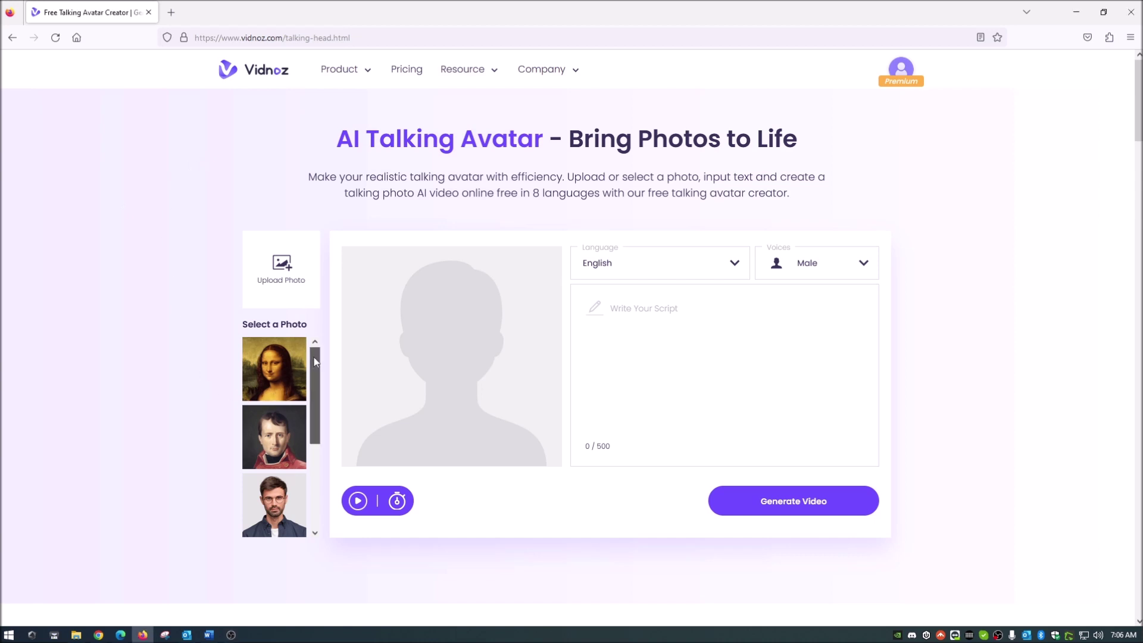
mouse_move(314, 361)
left_mouse_down()
mouse_move(315, 467)
mouse_move(319, 341)
left_mouse_up()
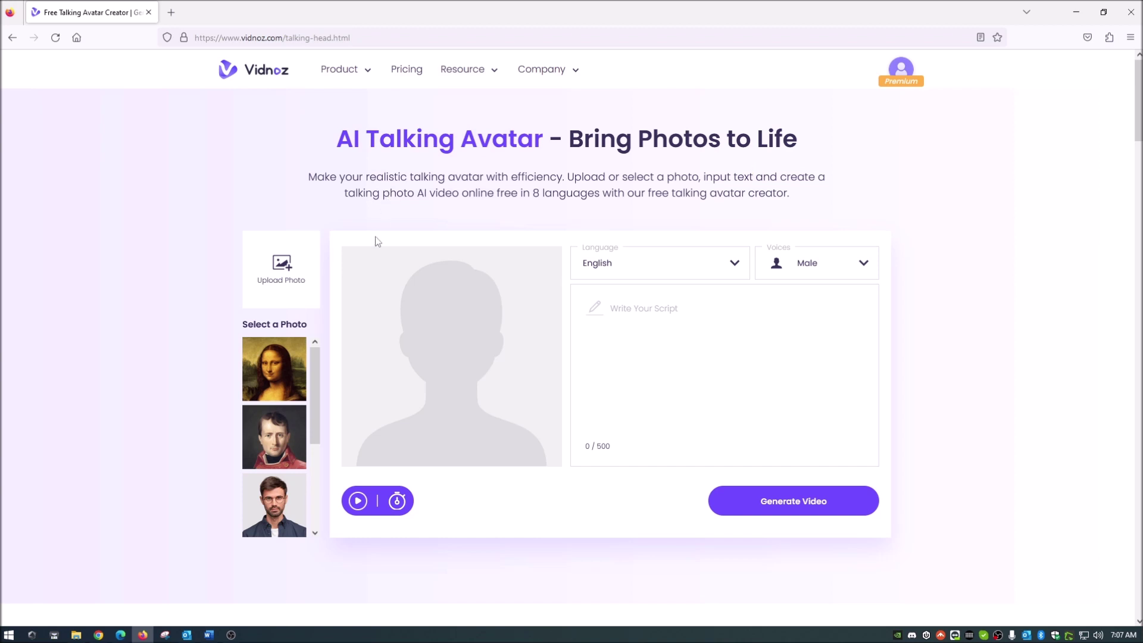
left_click(270, 377)
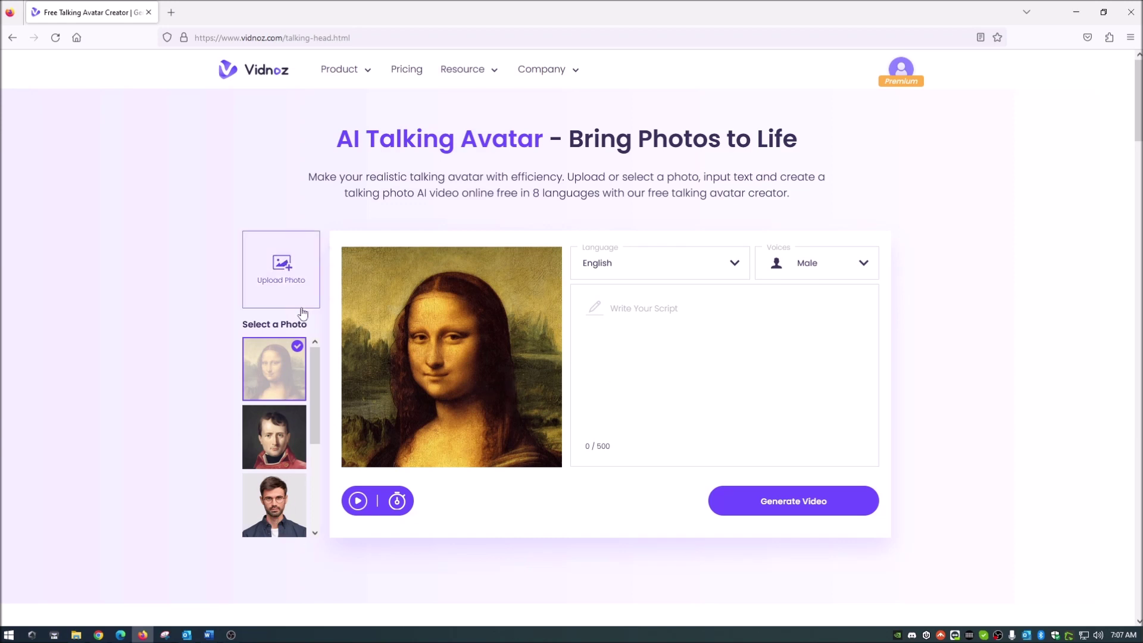
Keep English as the script language and switch the voice to Female.
left_click(737, 264)
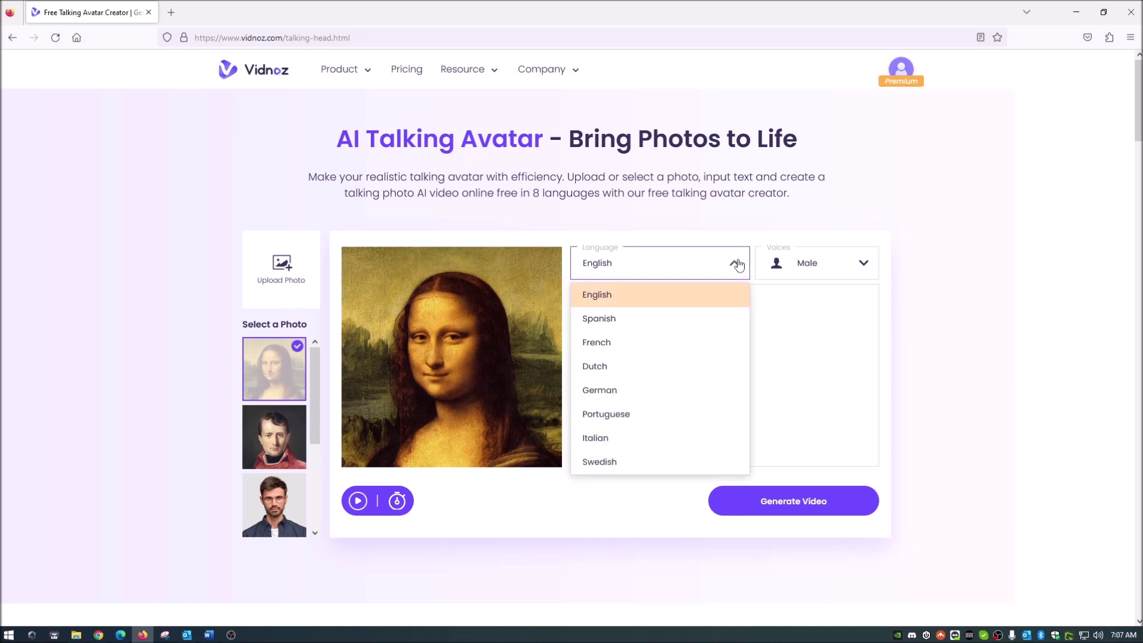
scroll(681, 413, "down", 8)
scroll(681, 413, "up", 8)
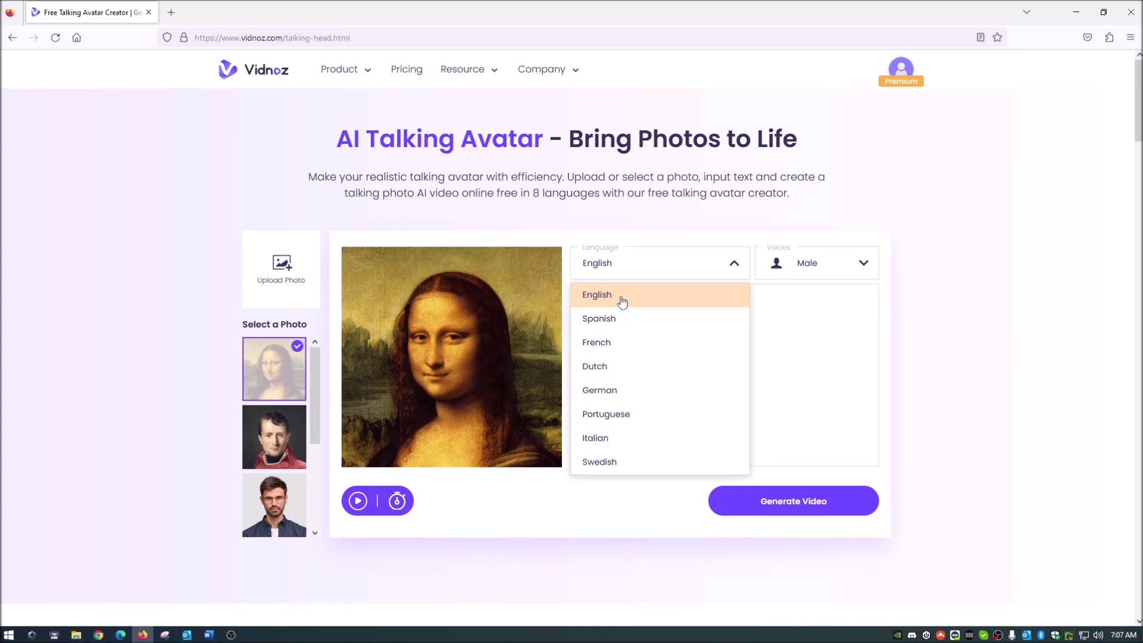
left_click(623, 303)
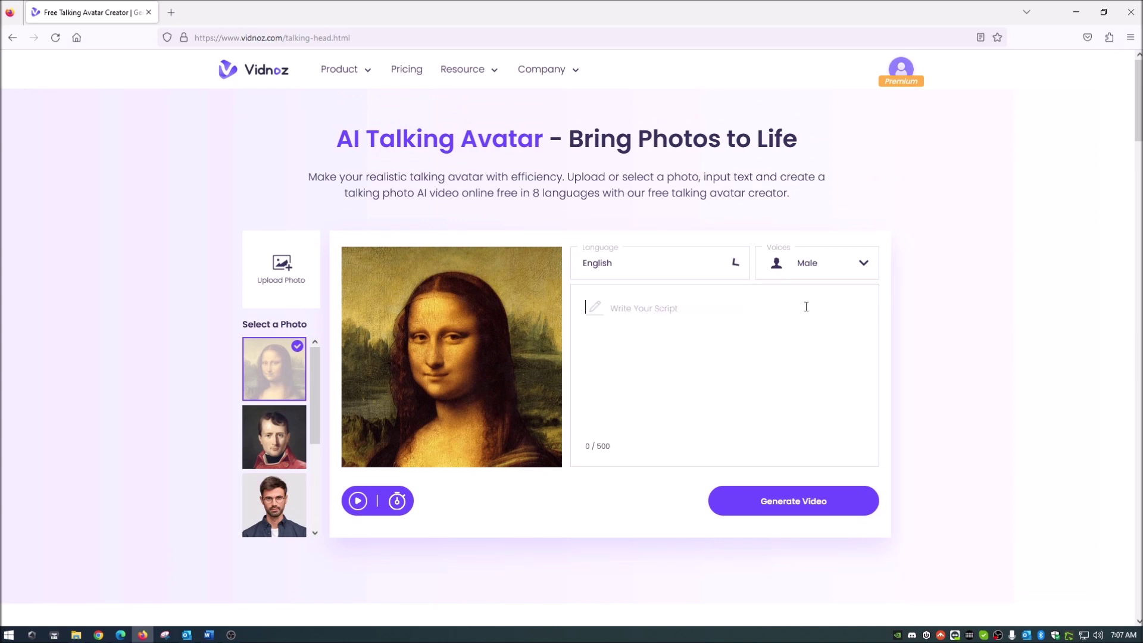
left_click(859, 264)
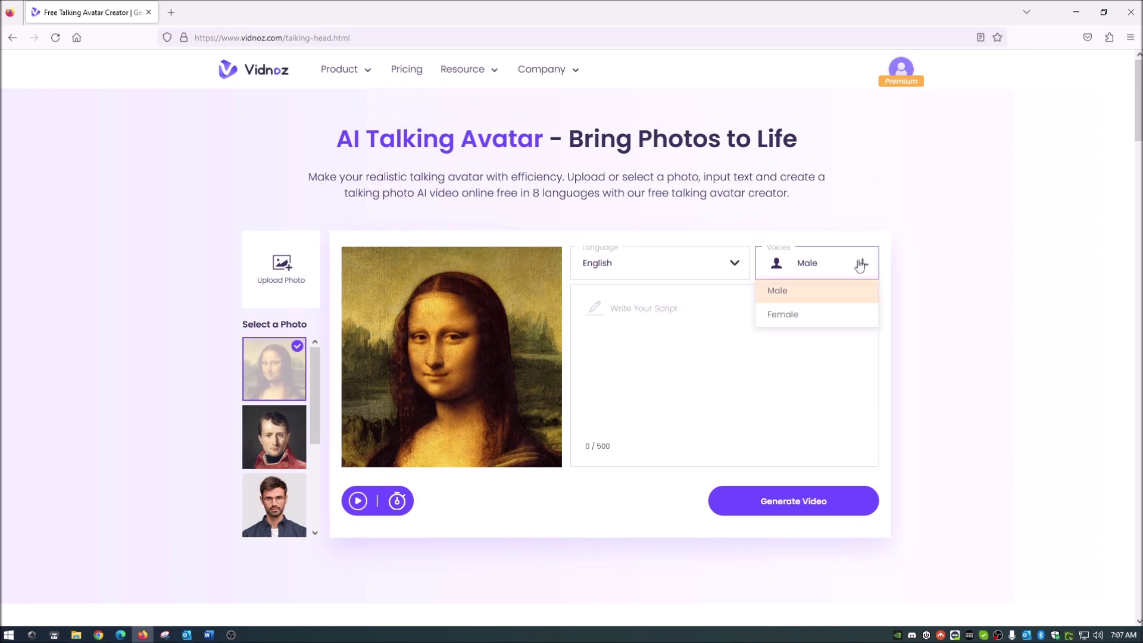
left_click(798, 321)
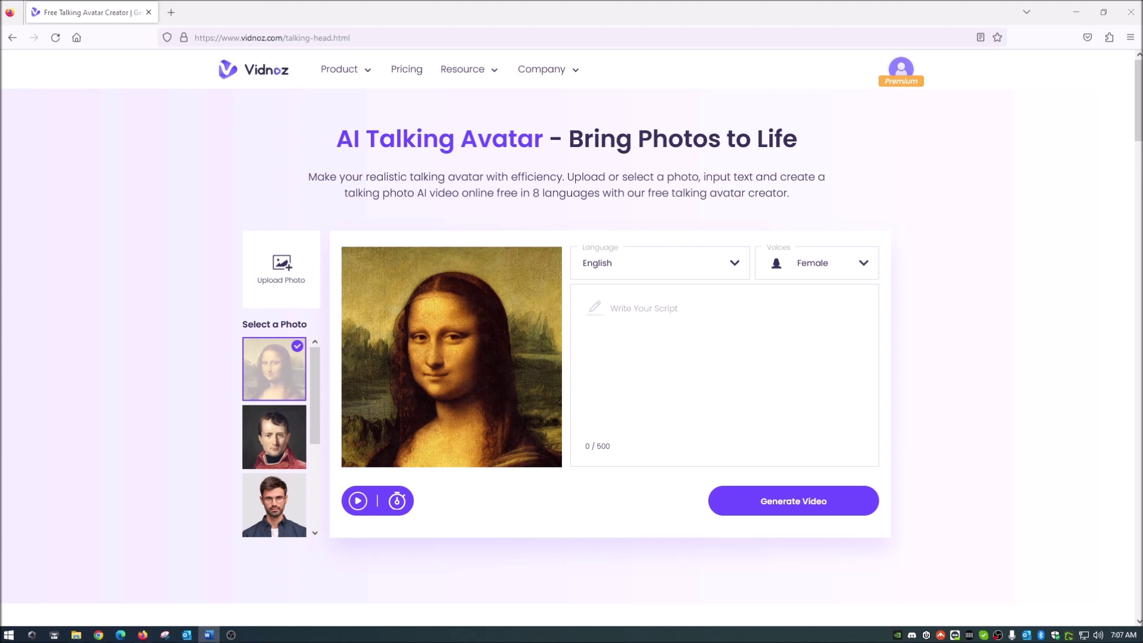
Paste the 329-character Mona Lisa introduction script and generate her talking video.
left_click(671, 313)
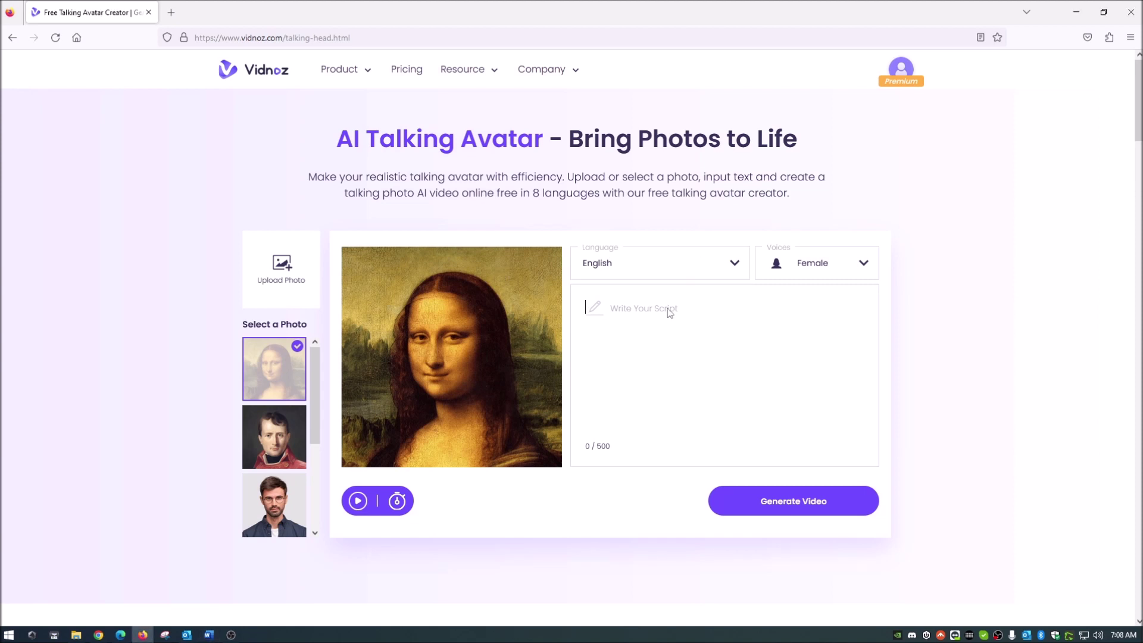
type("Hello everyone, I am the famous mona Lisa. I am sure that you have seen this picture of me many many times, but I have never been talking in it. Thanks to AI and this great tool from Vidnoz, the AI Talking Avatar, I can now come to life. Well kind of. I am not really alive, but either way this is fun, check it out for yourself.")
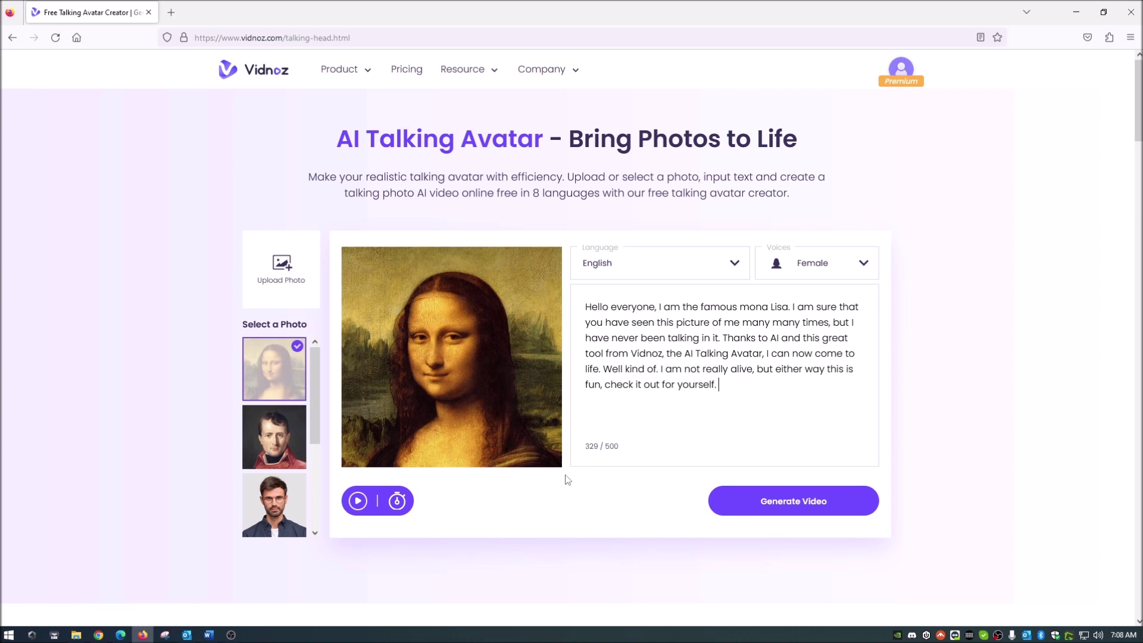
double_click(587, 446)
left_click(620, 450)
left_click_drag(619, 449, 606, 450)
left_click(628, 451)
left_click(785, 501)
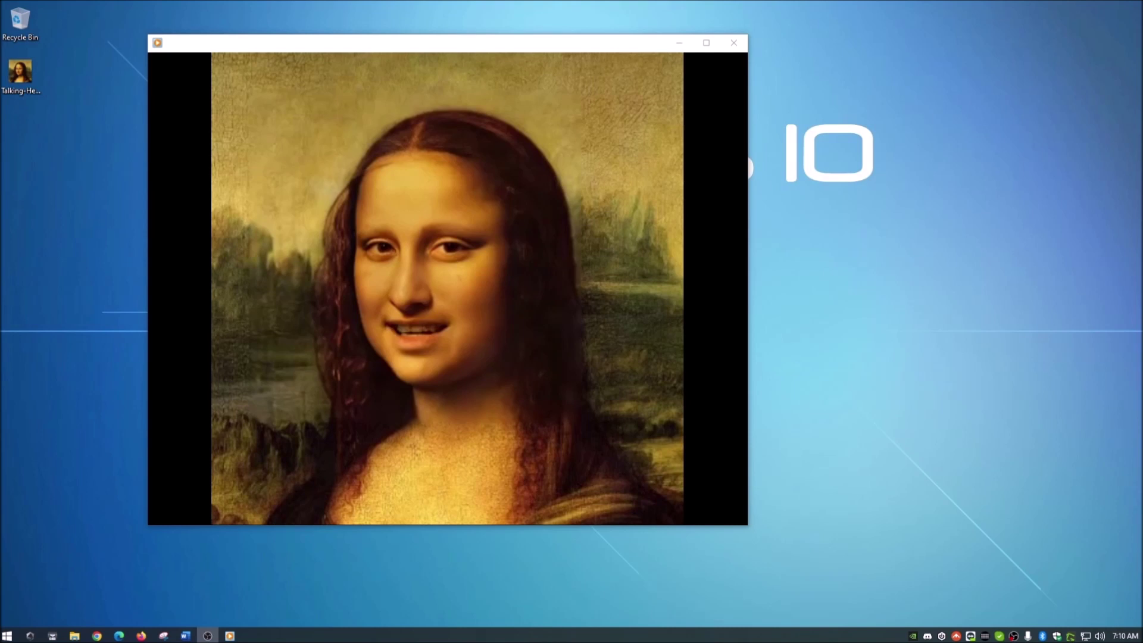
Enlarge the player, raise the volume, play the Mona Lisa video through, then close the player.
mouse_move(555, 468)
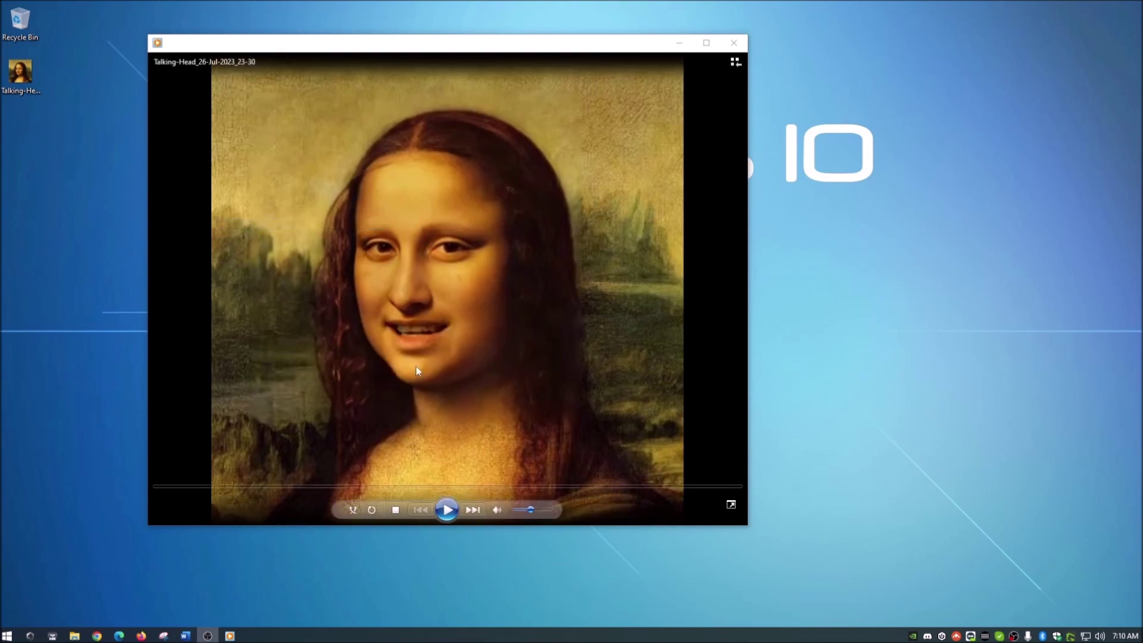
left_click_drag(746, 529, 890, 571)
left_click_drag(605, 558, 620, 557)
left_click(518, 555)
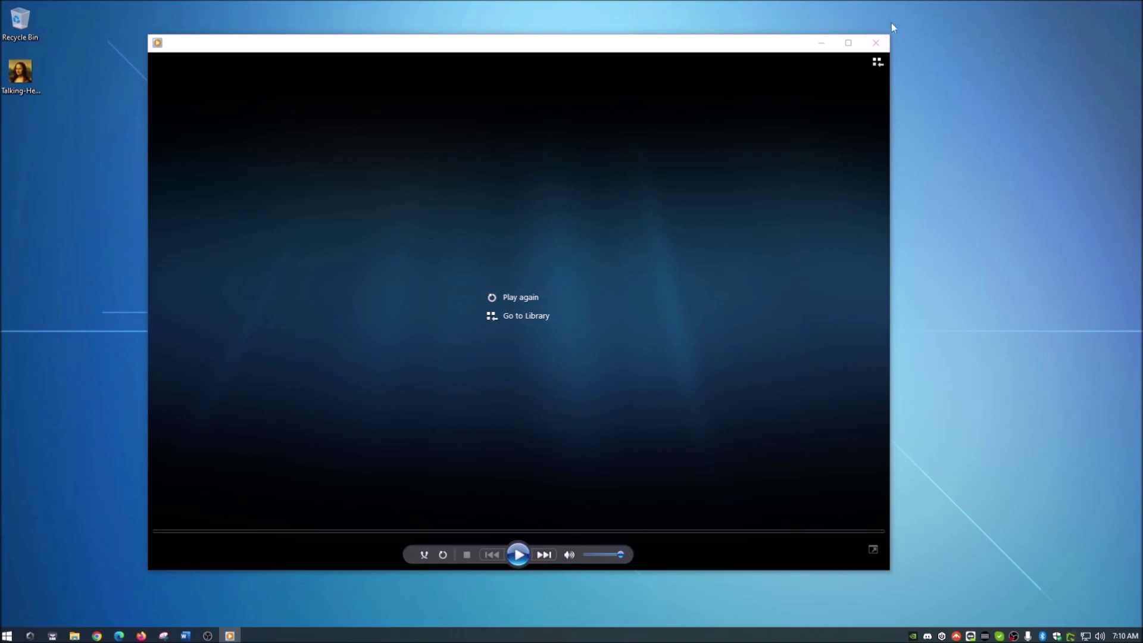
left_click(875, 43)
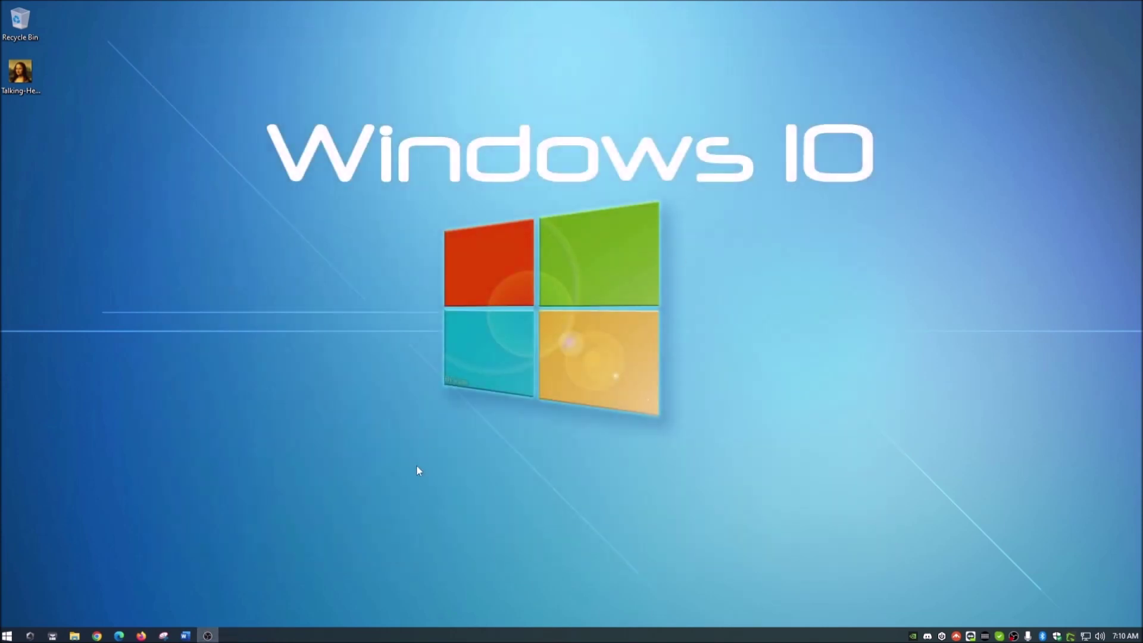
Return to the Vidnoz page and reload it for a blank photo, Male voice and empty 0/500 script.
left_click(141, 636)
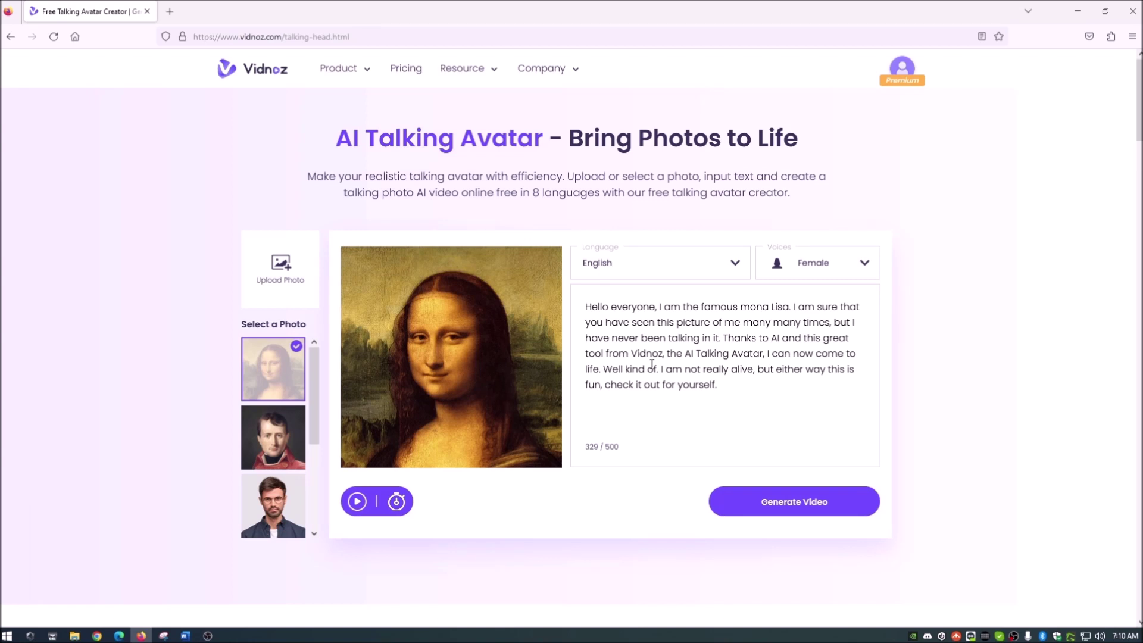
right_click(680, 331)
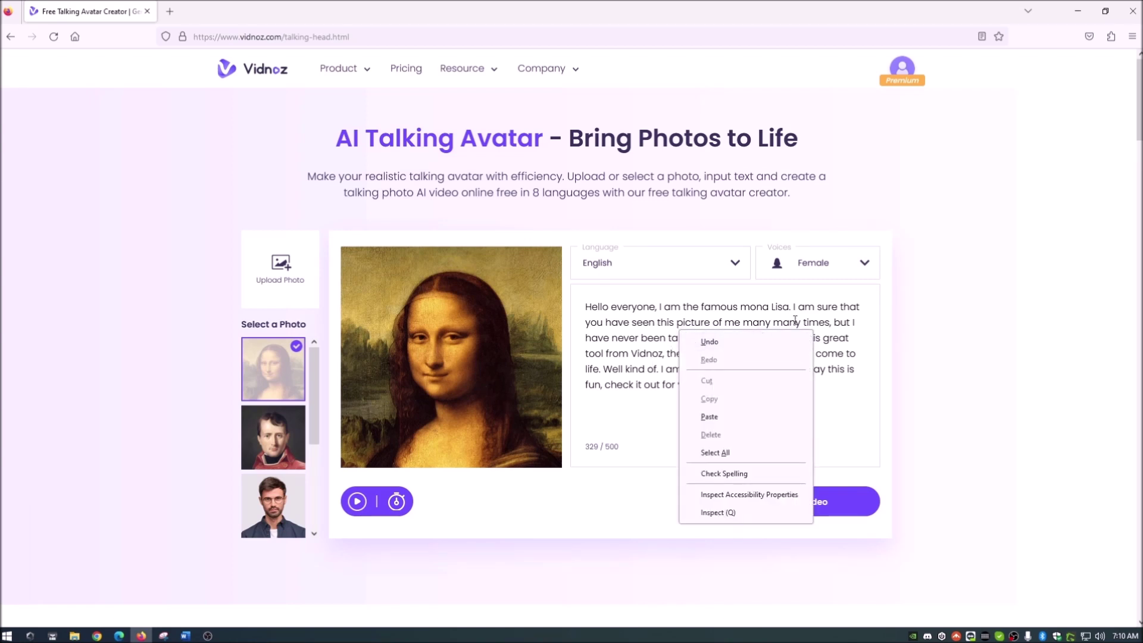
left_click(598, 338)
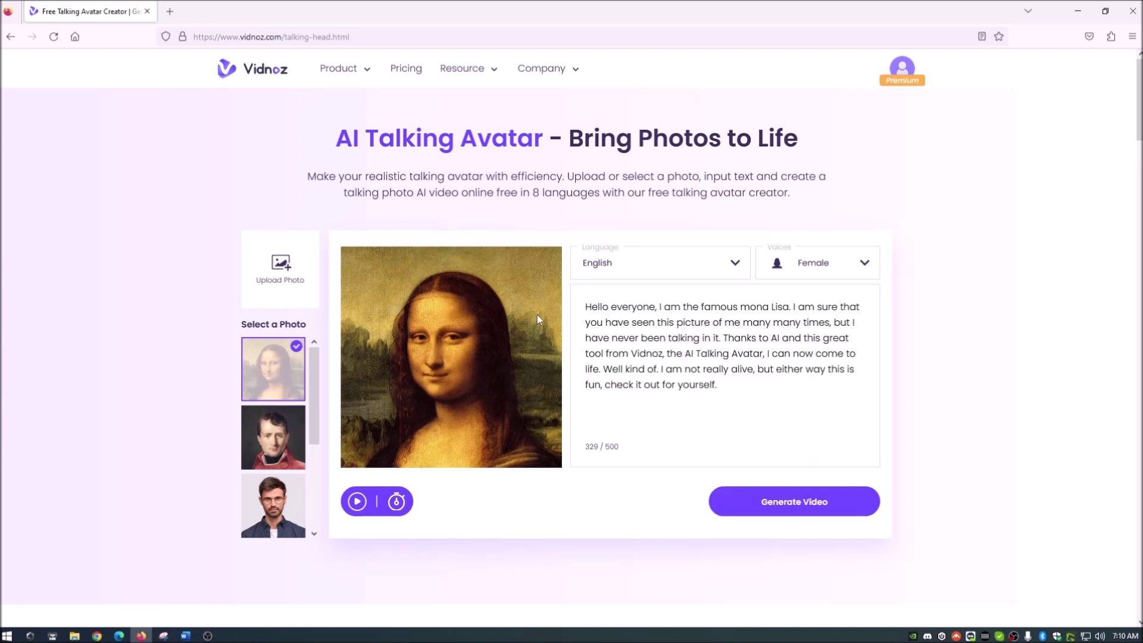
left_click(53, 37)
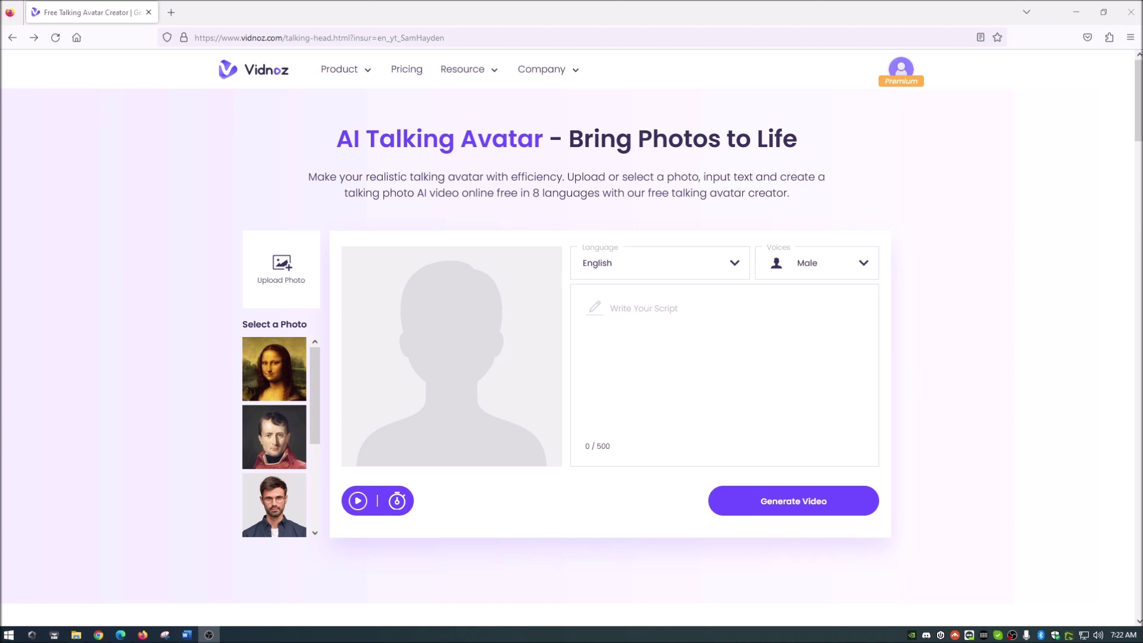
Upload the black-and-white Elvis photo through the Upload Photo tile as the avatar.
mouse_move(247, 245)
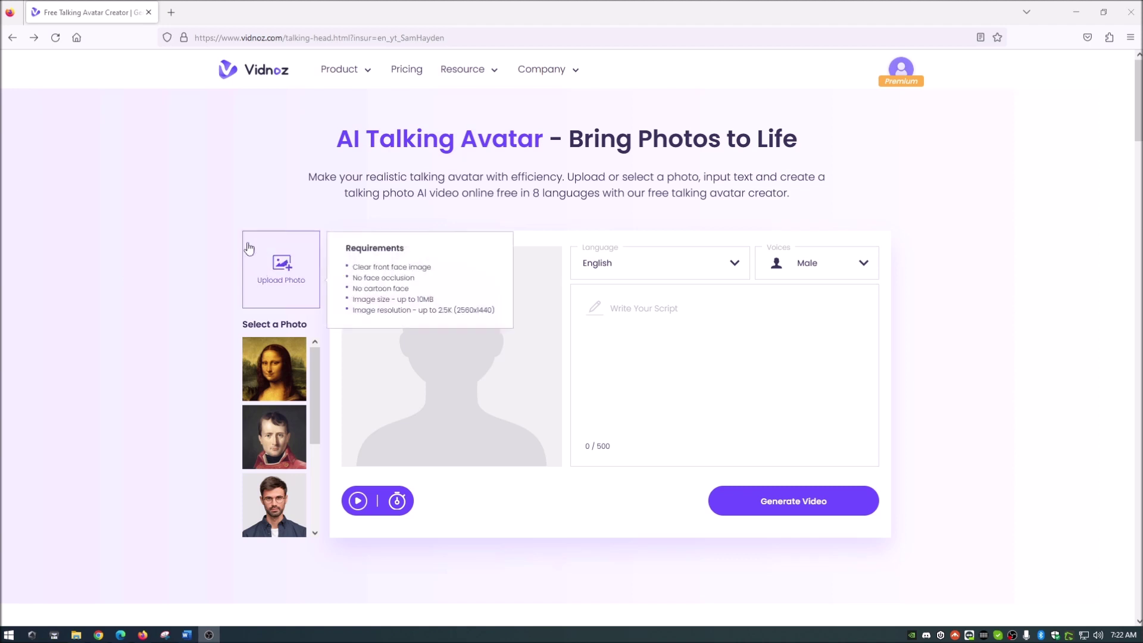
left_click(289, 276)
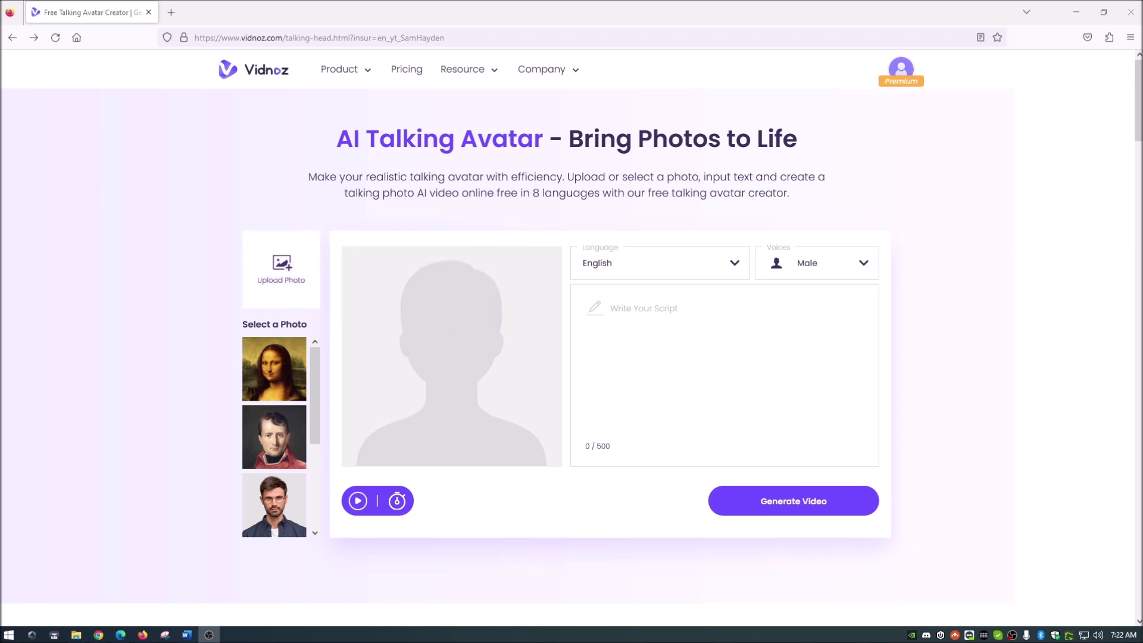
left_click(279, 279)
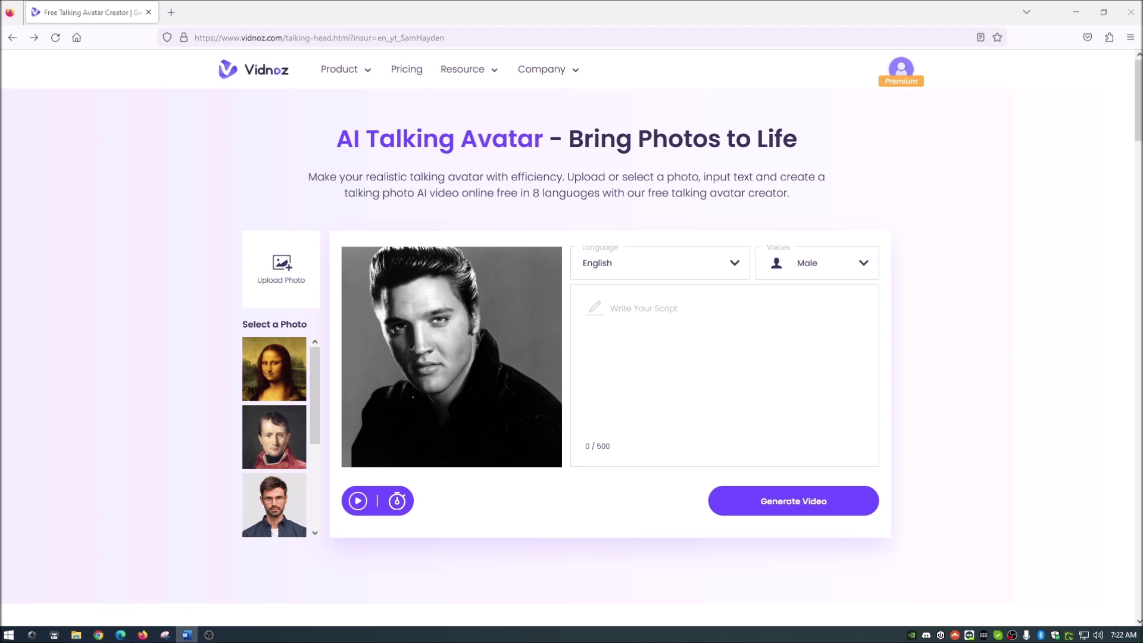
Paste the 452-character Elvis script, keep English, and generate the Elvis talking video.
left_click(620, 310)
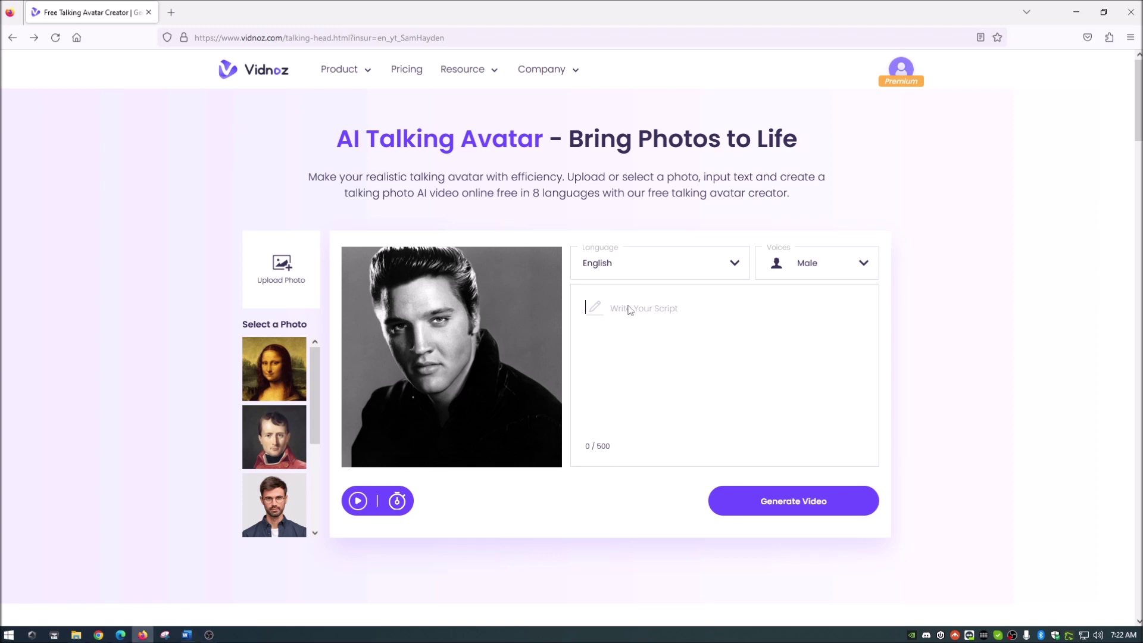
key("ctrl+v")
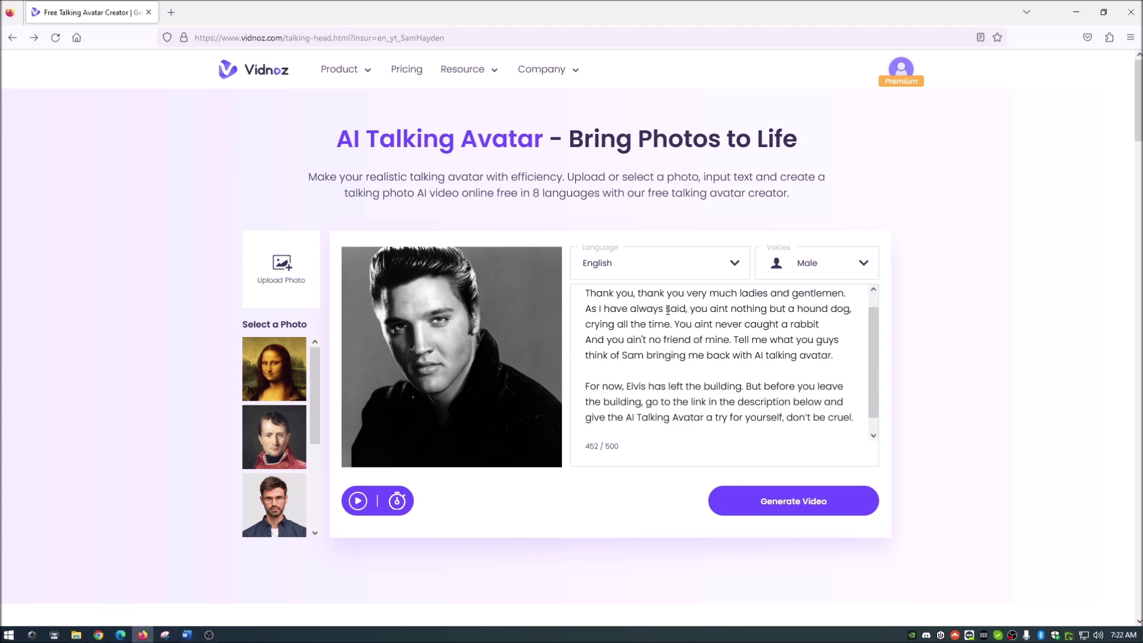
scroll(738, 369, "up", 1)
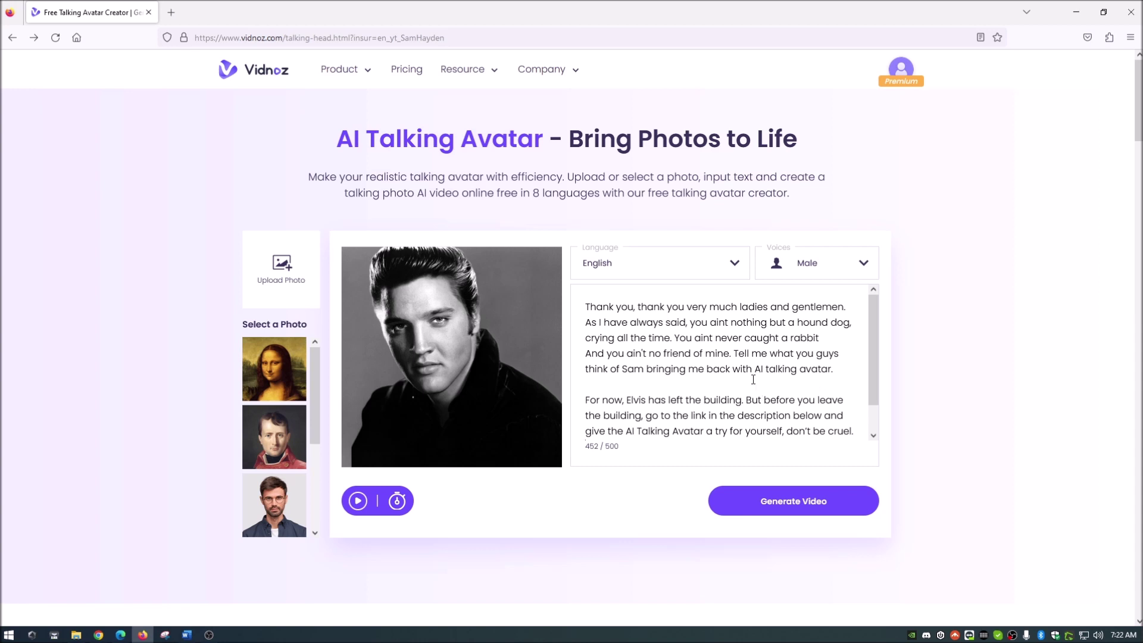
left_click(730, 269)
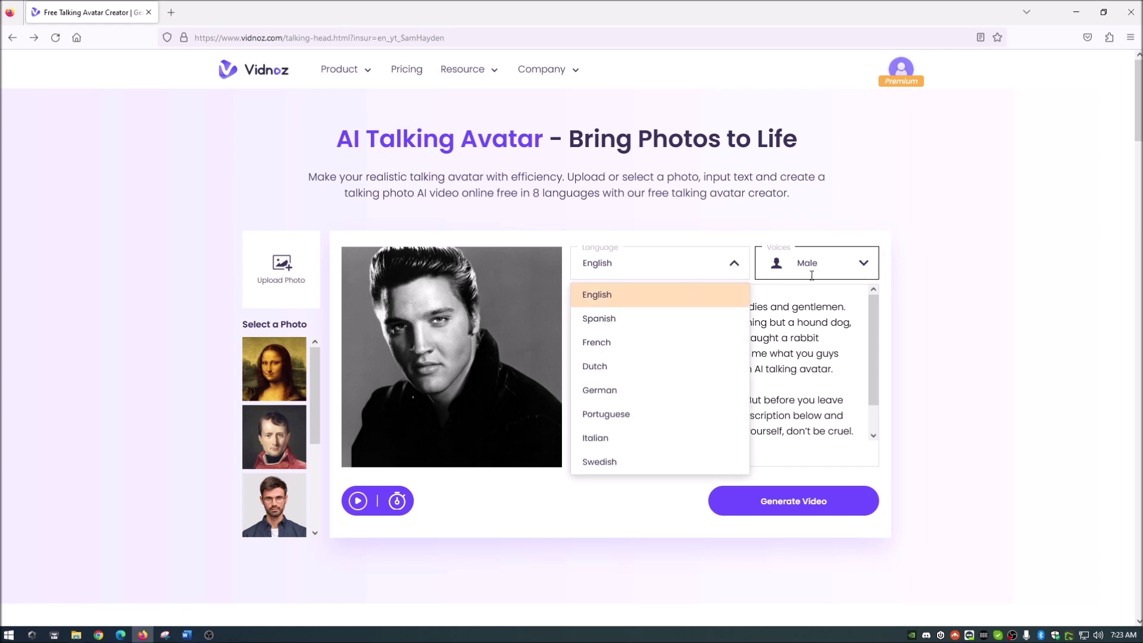
left_click(809, 323)
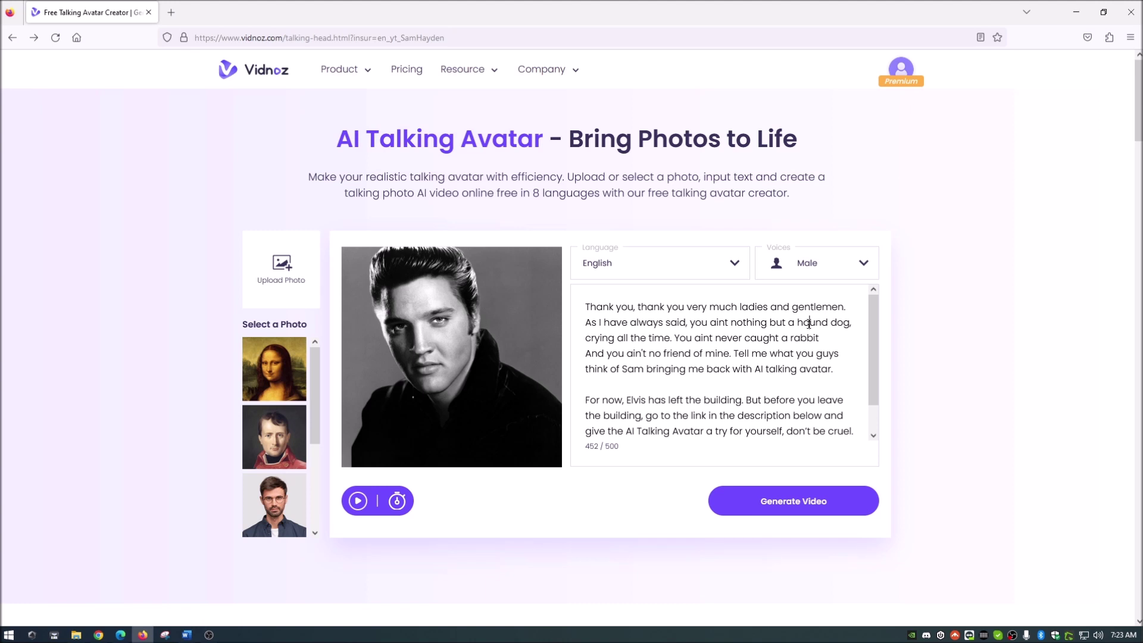
left_click(809, 323)
left_click(779, 502)
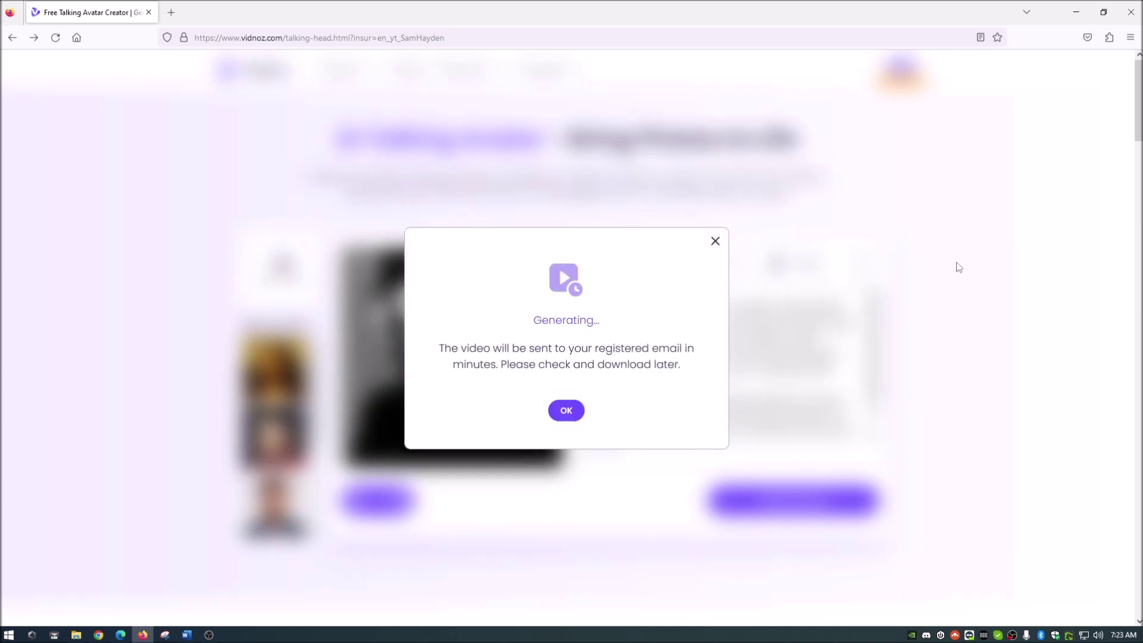
Dismiss the Generating notice with OK.
left_click(566, 411)
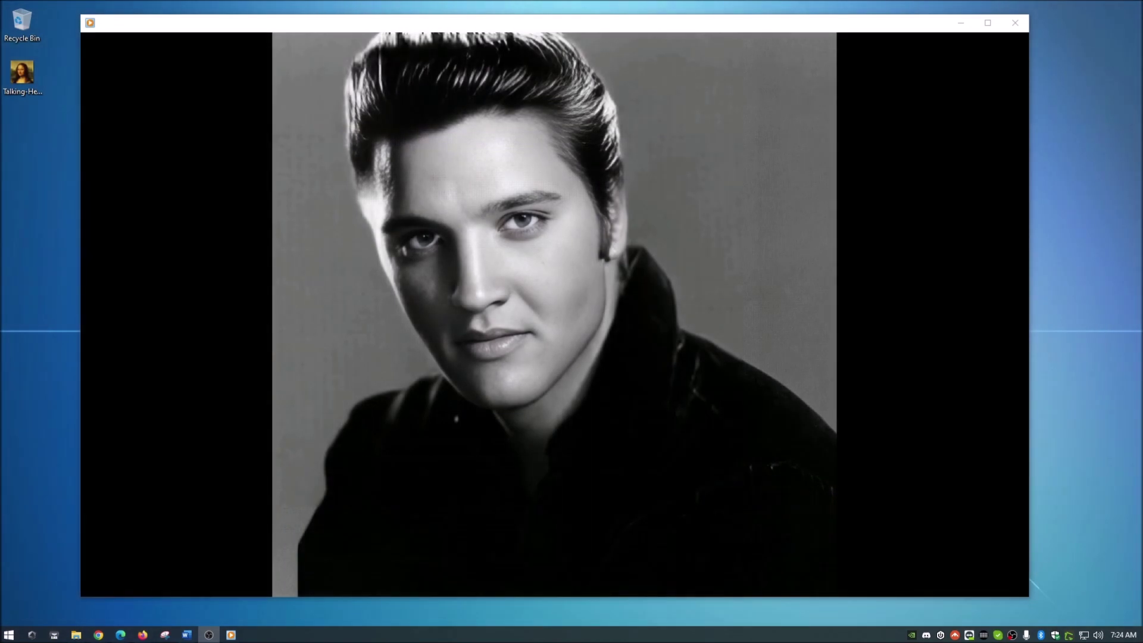
Play the Elvis talking video to the end, then return to the Vidnoz page in Firefox.
mouse_move(889, 298)
mouse_move(554, 517)
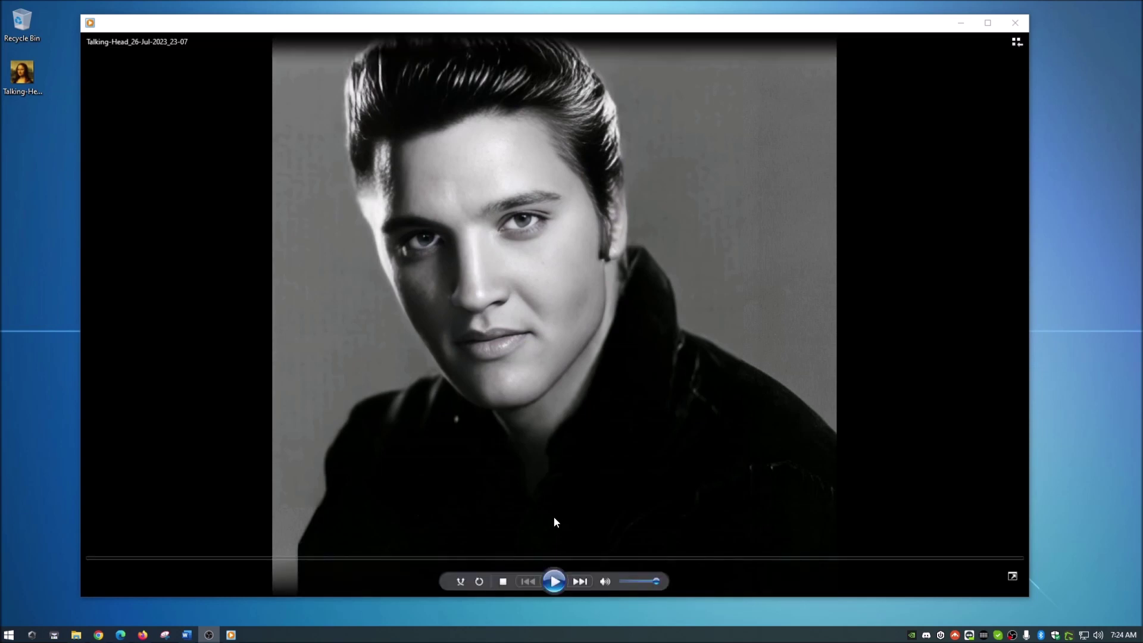
left_click(555, 586)
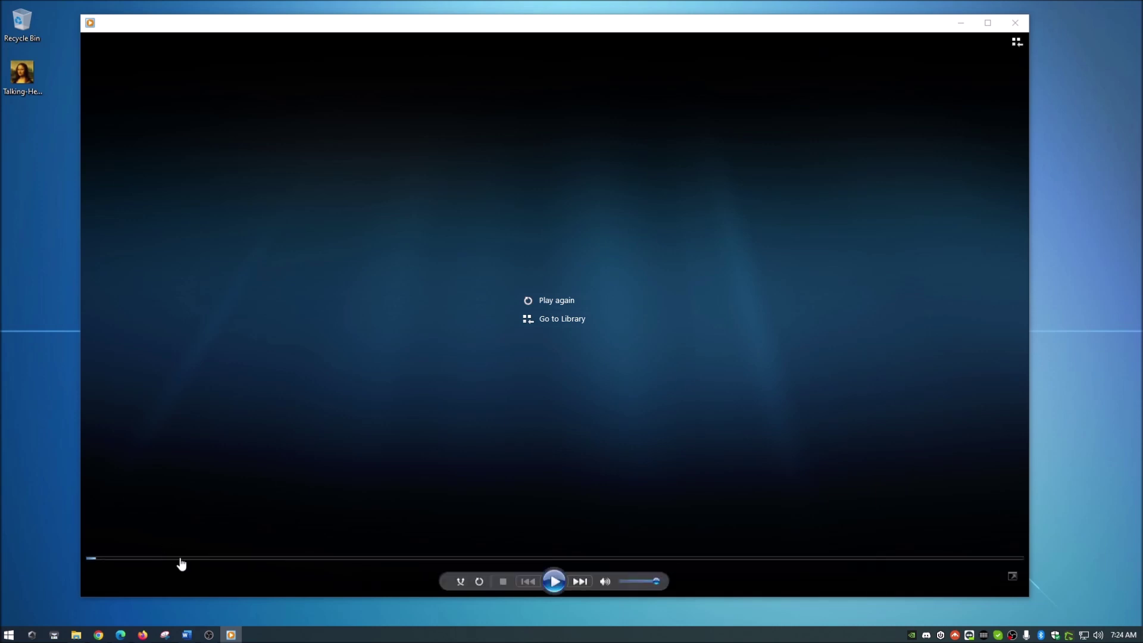
left_click(144, 636)
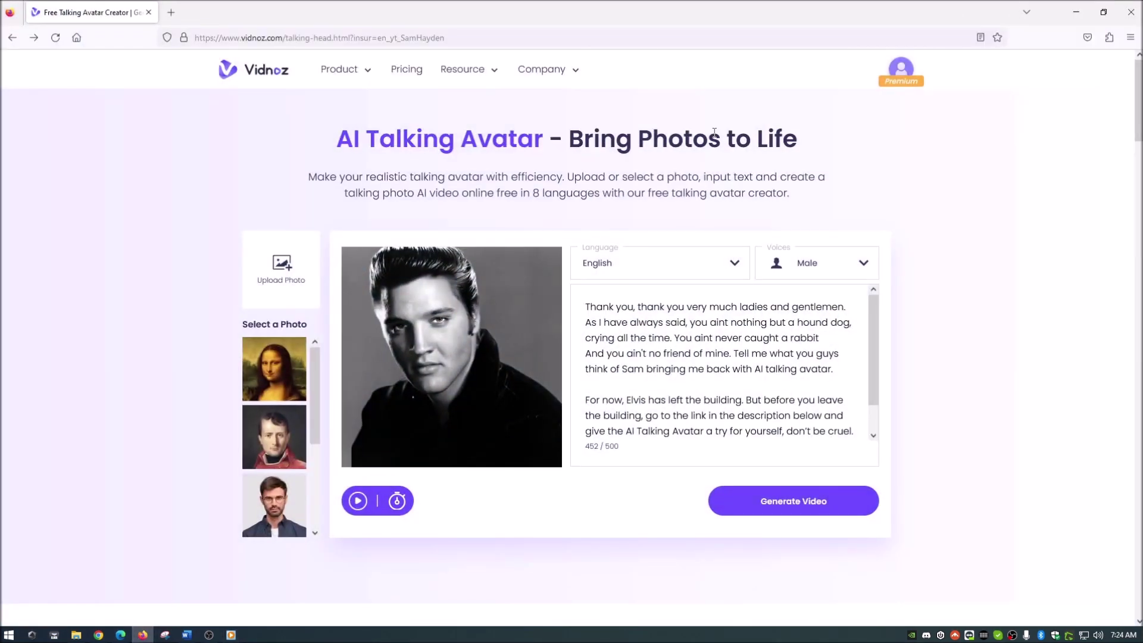